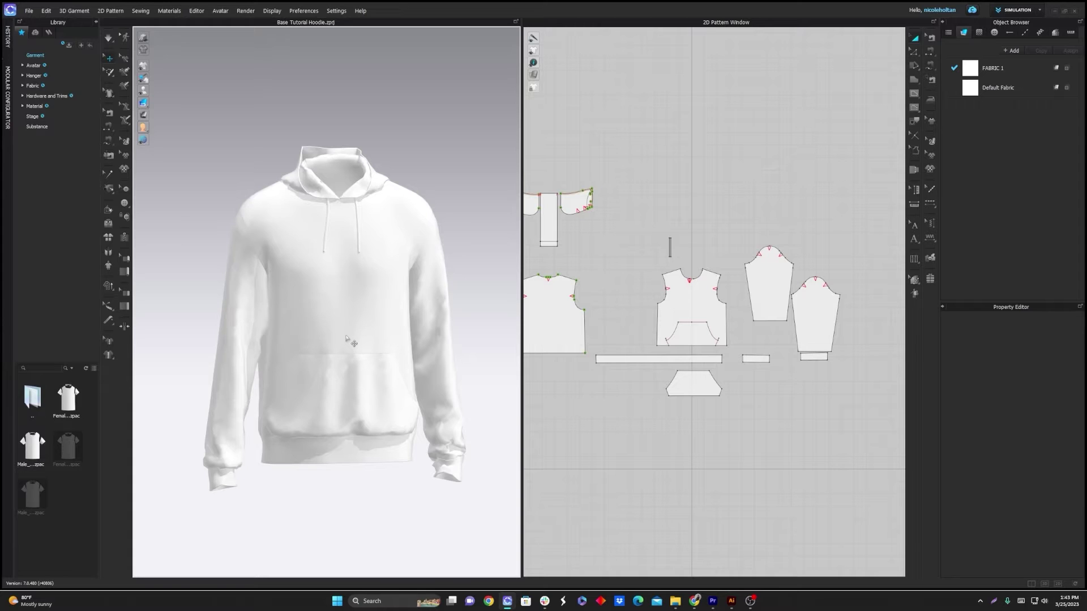
Move the back body pattern so it sits directly beside the front body pattern
mouse_move(469, 491)
right_down()
mouse_move(441, 470)
mouse_move(411, 486)
mouse_move(463, 486)
right_up()
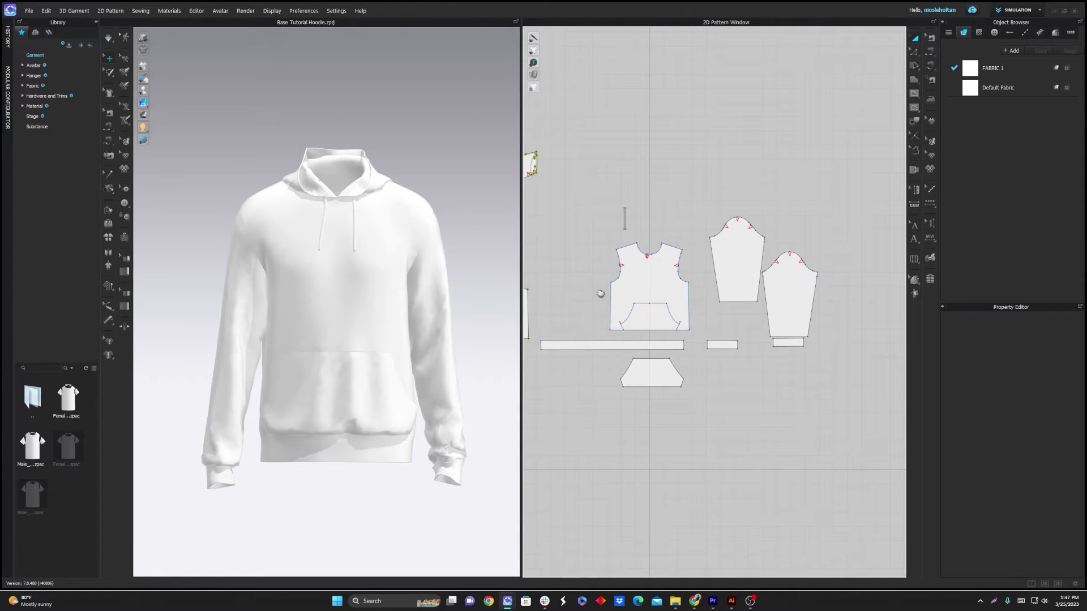
middle_drag(598, 292, 708, 306)
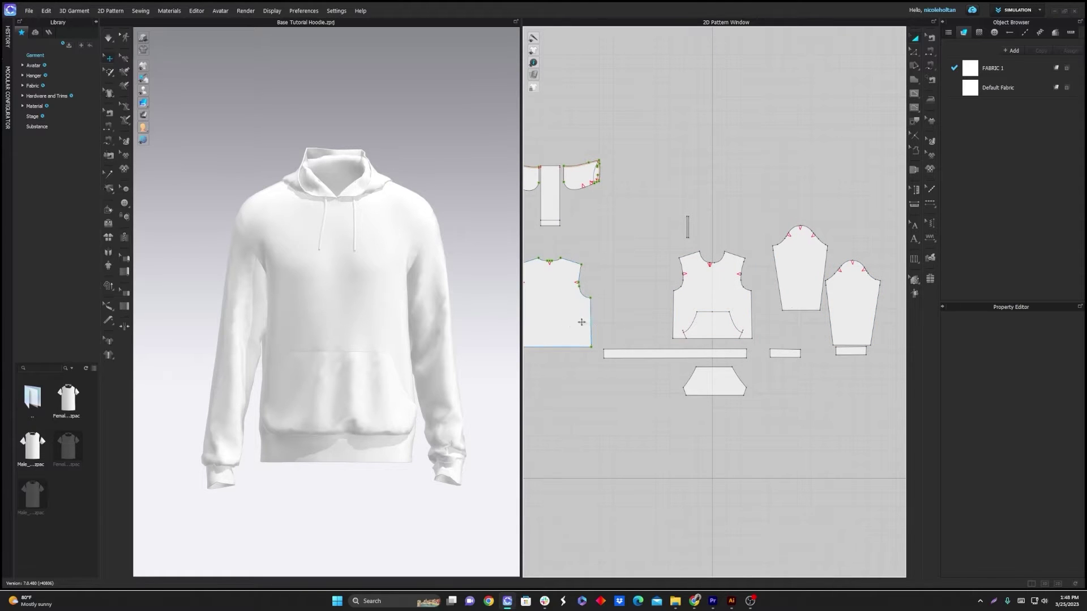
drag(552, 319, 623, 311)
scroll(645, 312, up, 3)
middle_drag(664, 318, 628, 315)
scroll(623, 314, up, 3)
drag(593, 310, 602, 310)
Align the two sleeve patterns side by side at the same height and place the left sleeve's cuff directly beneath it
middle_drag(816, 306, 608, 322)
drag(674, 294, 660, 354)
scroll(684, 416, up, 3)
drag(640, 397, 652, 396)
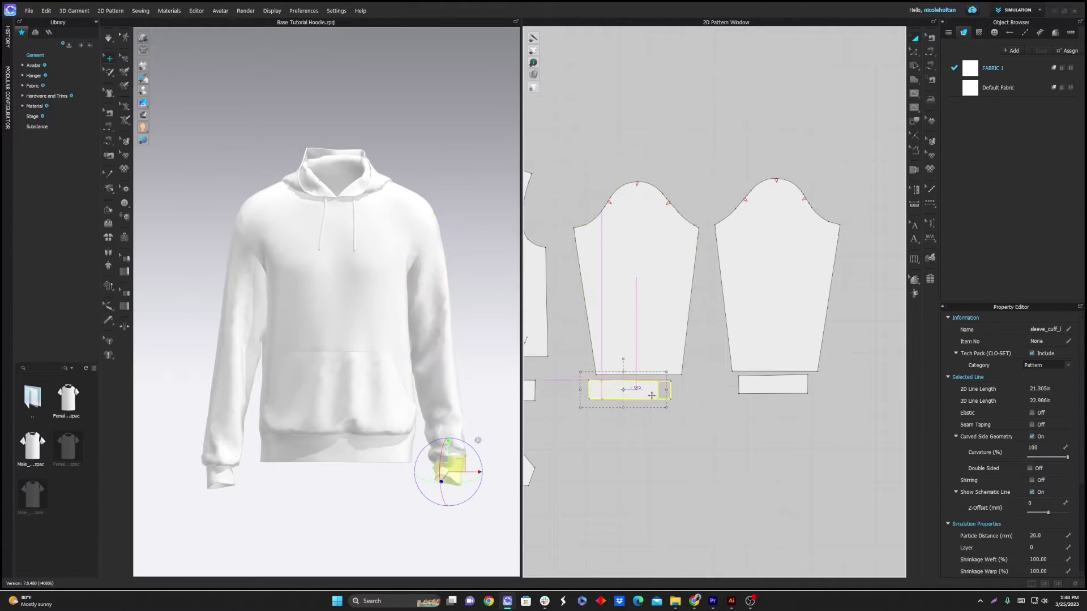
scroll(671, 391, up, 3)
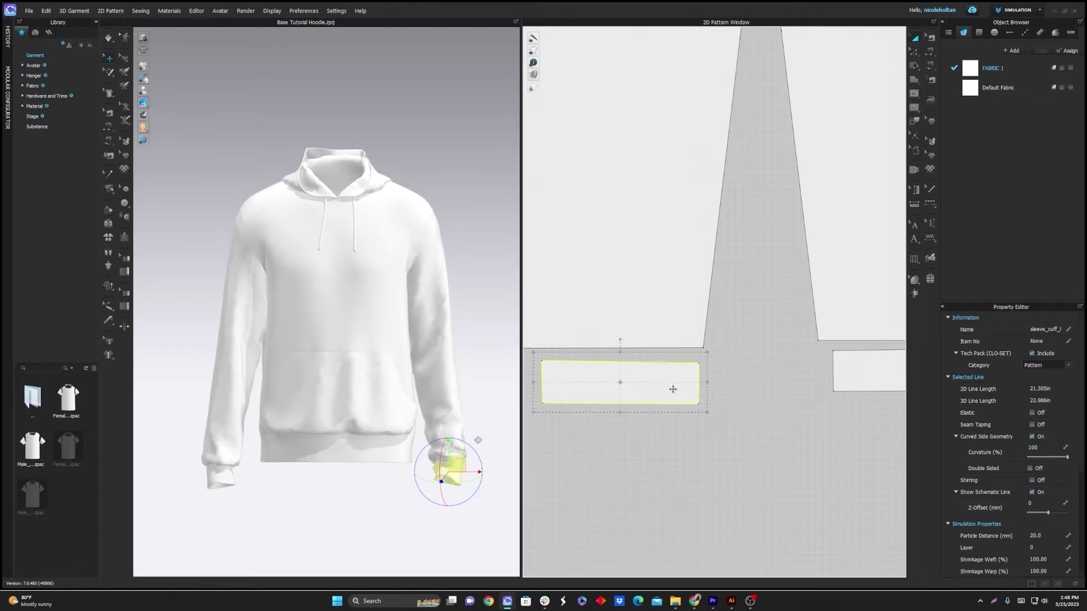
scroll(674, 382, down, 3)
Select the right cuff and the right sleeve patterns to check where they sit on the hoodie
click(775, 381)
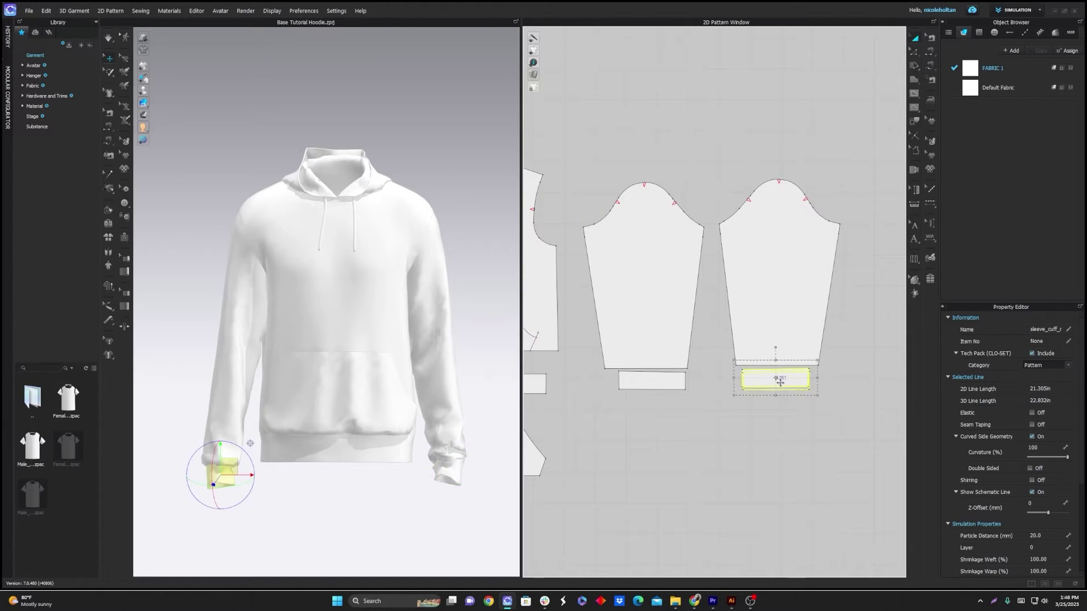
click(777, 329)
scroll(736, 317, down, 3)
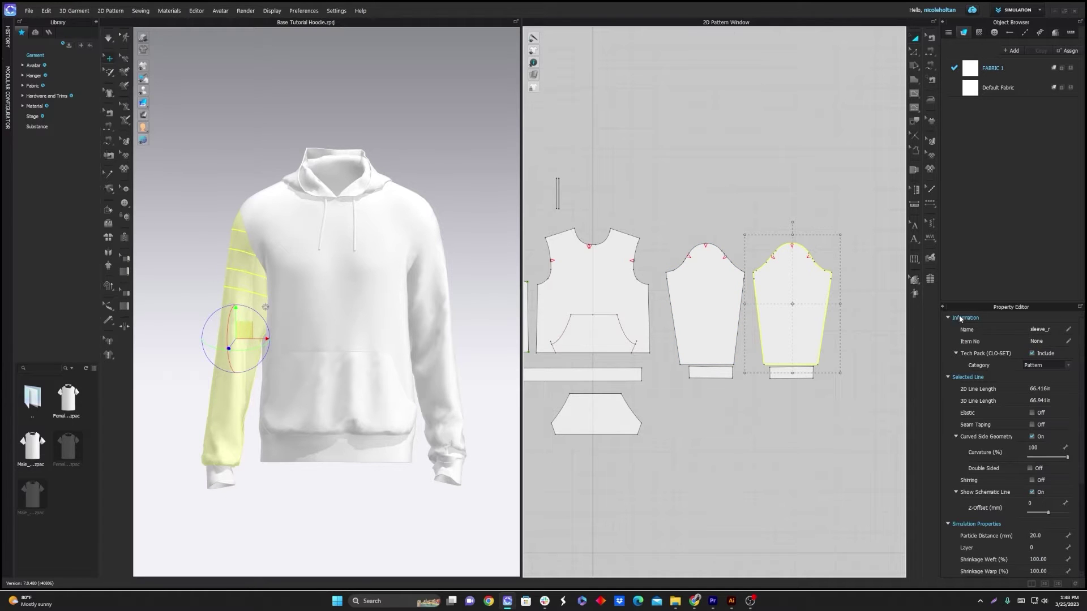
middle_drag(574, 330, 676, 326)
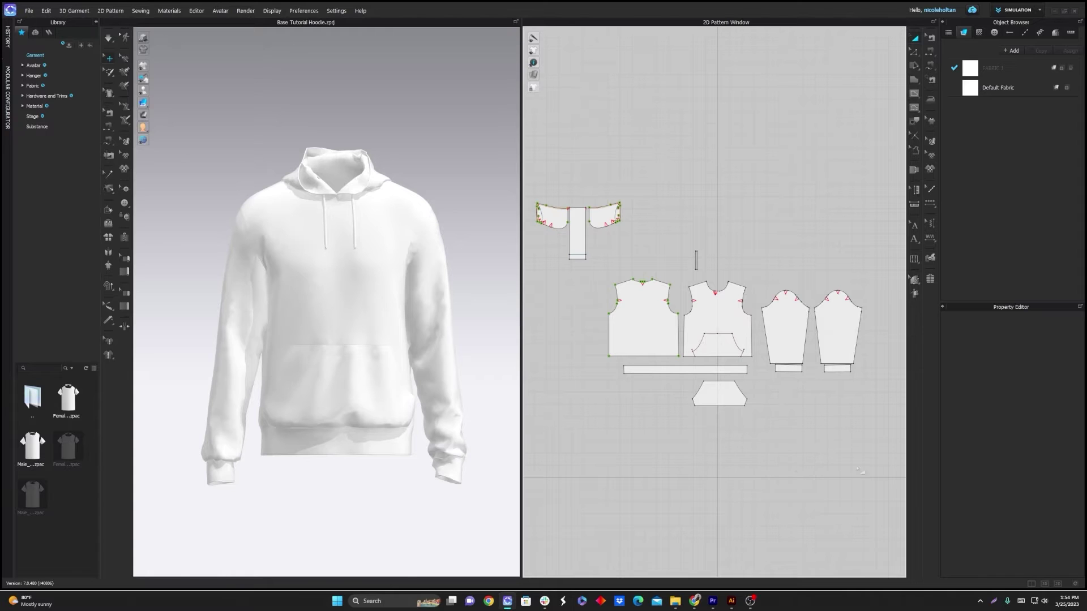
Show the 3D hoodie as a mesh and examine its triangle density up close
key(ctrl+a)
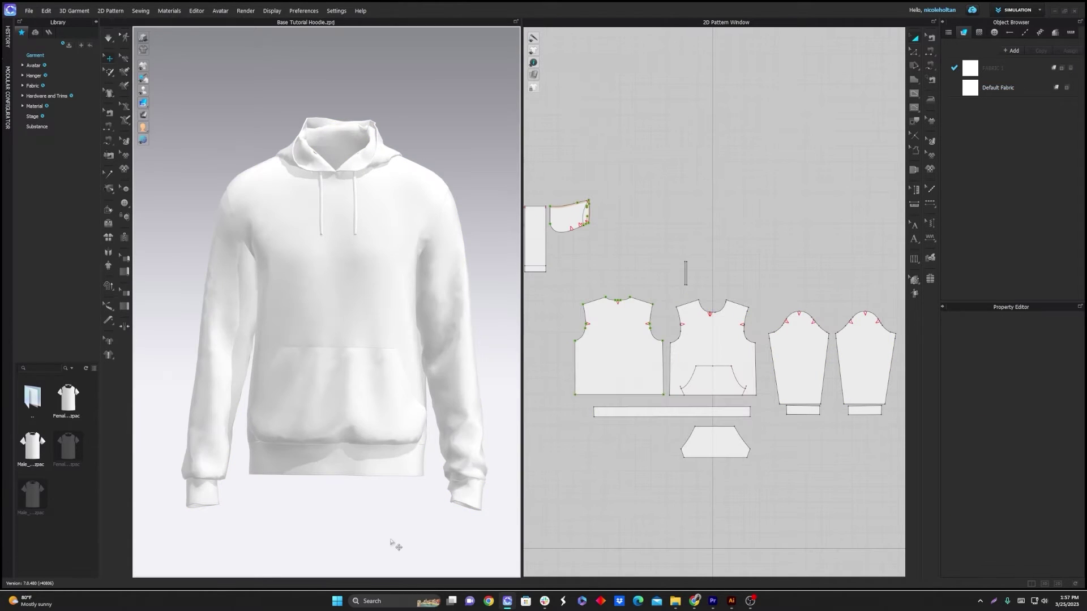
mouse_move(369, 529)
right_down()
mouse_move(357, 512)
mouse_move(381, 514)
right_up()
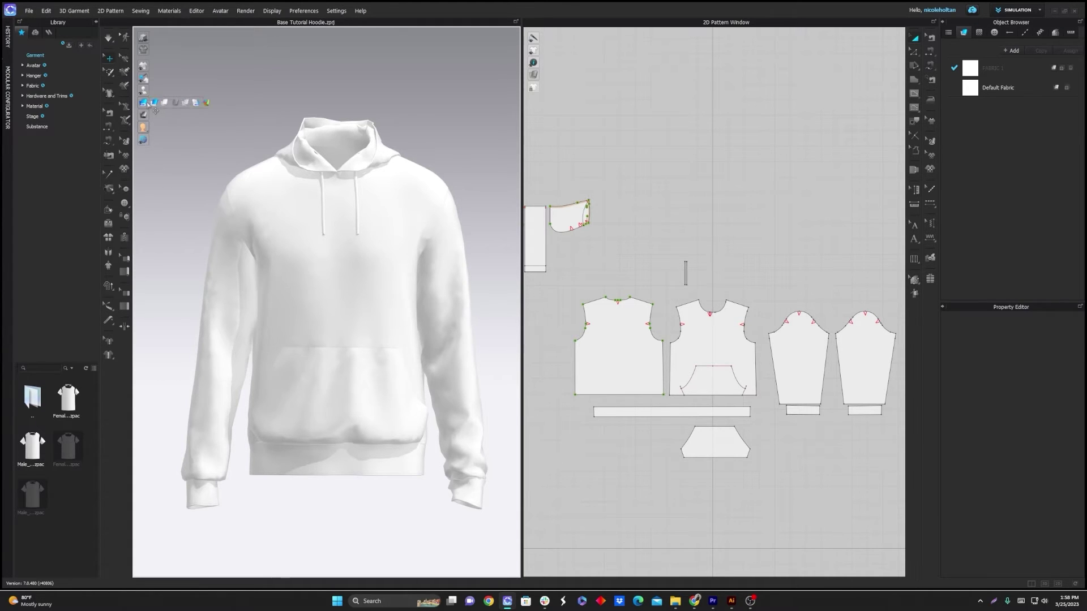
click(155, 103)
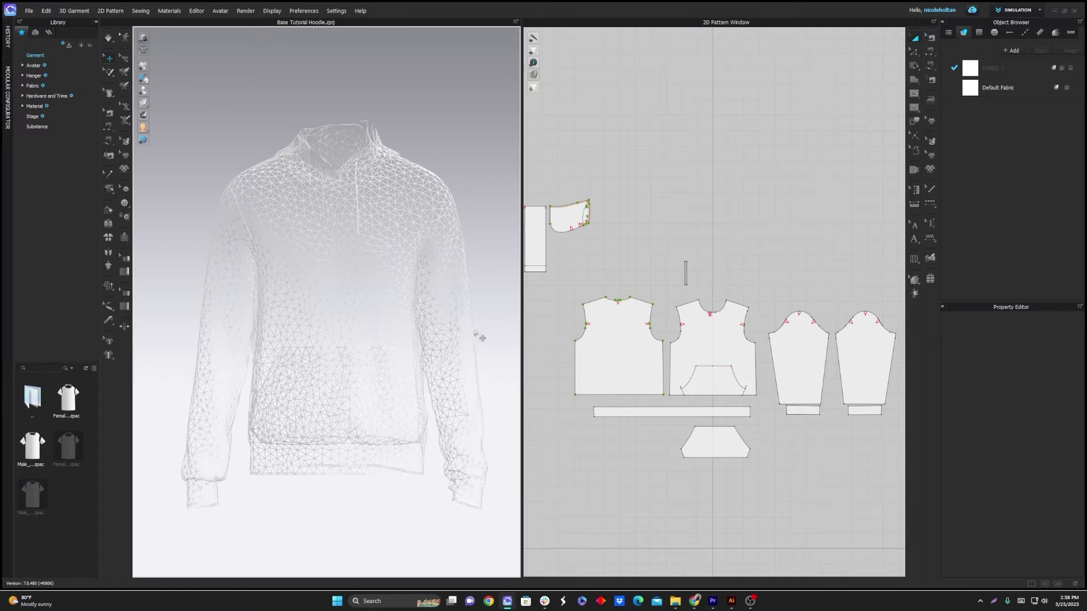
right_drag(482, 333, 460, 324)
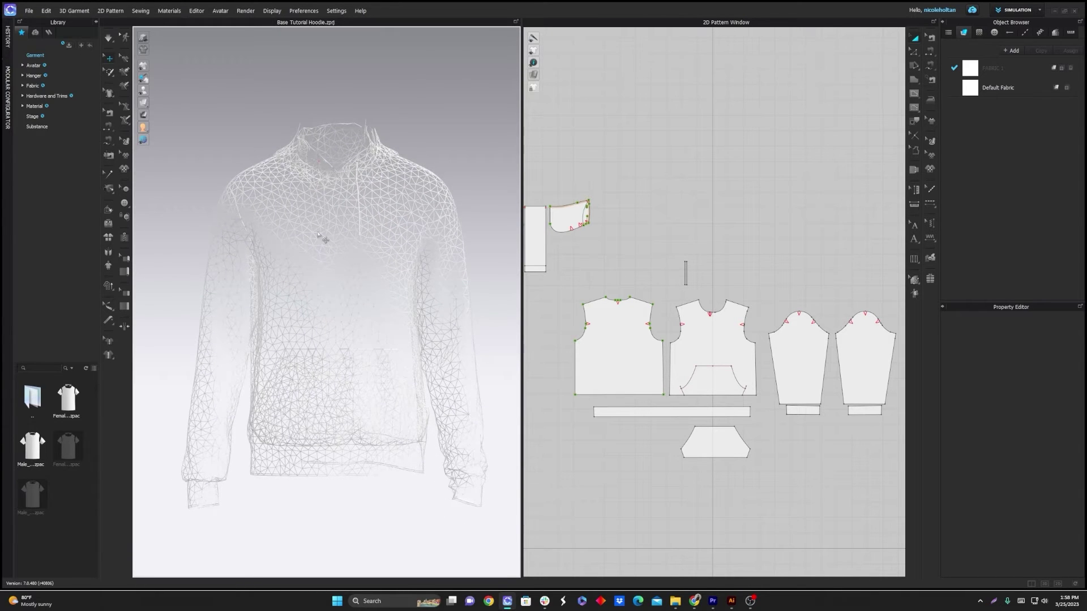
scroll(316, 244, up, 3)
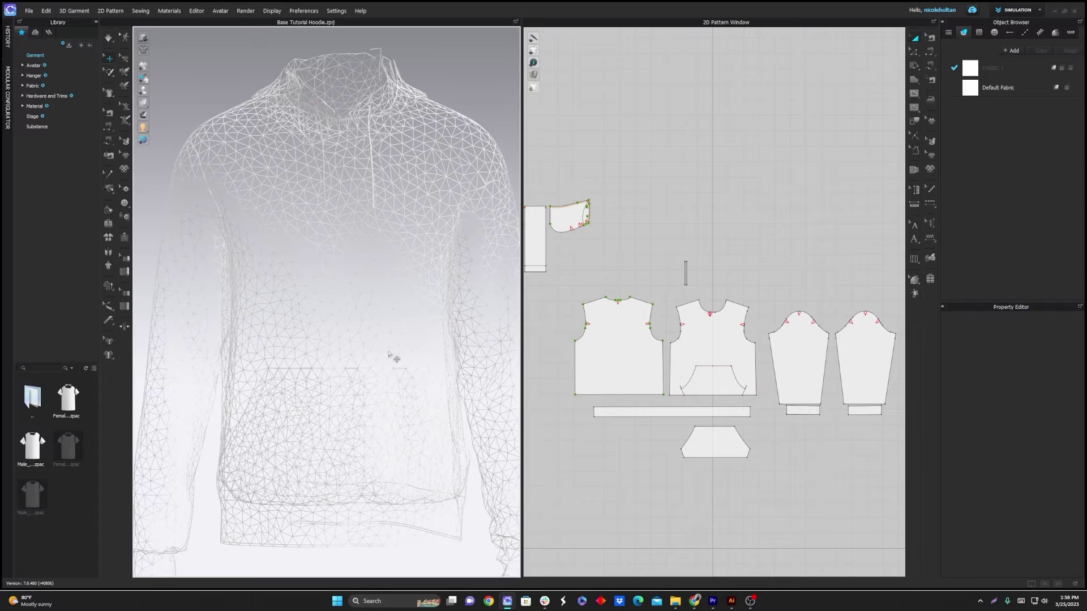
scroll(396, 363, down, 3)
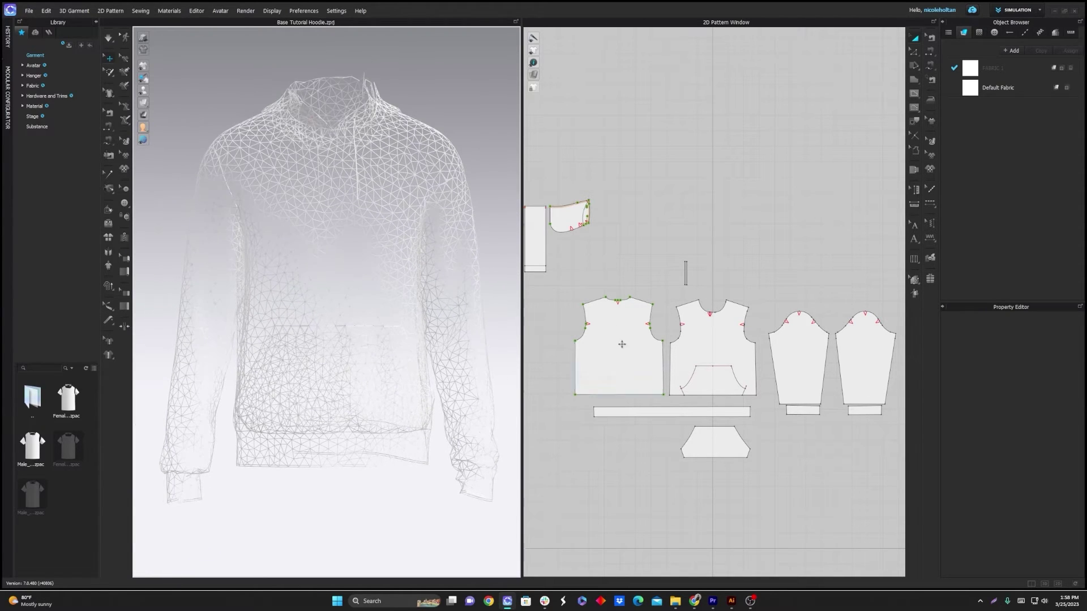
Set the particle distance of all patterns to 10 mm
key(ctrl+a)
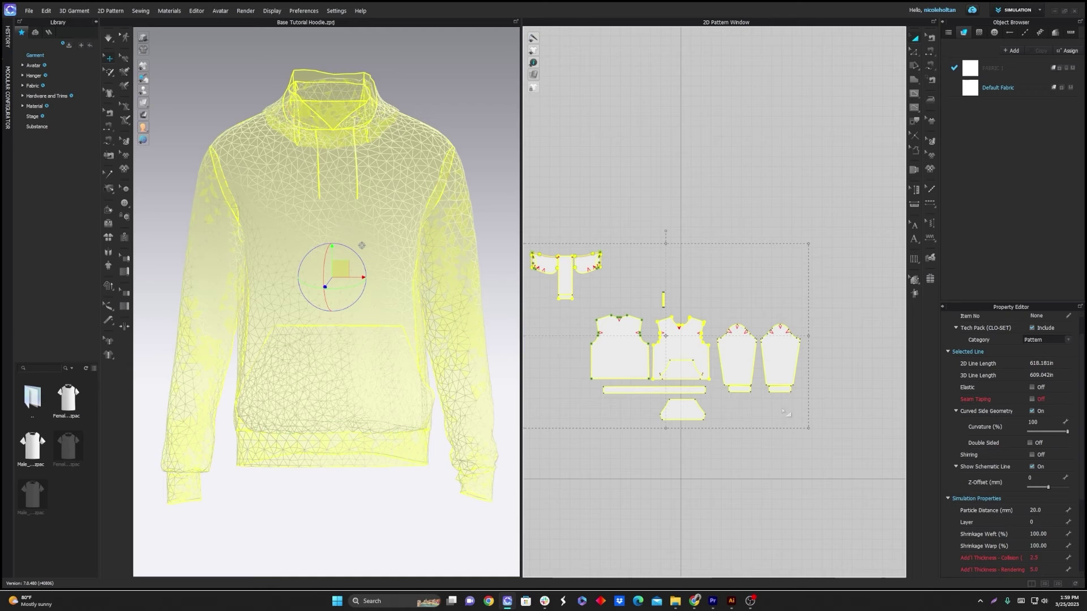
click(1036, 510)
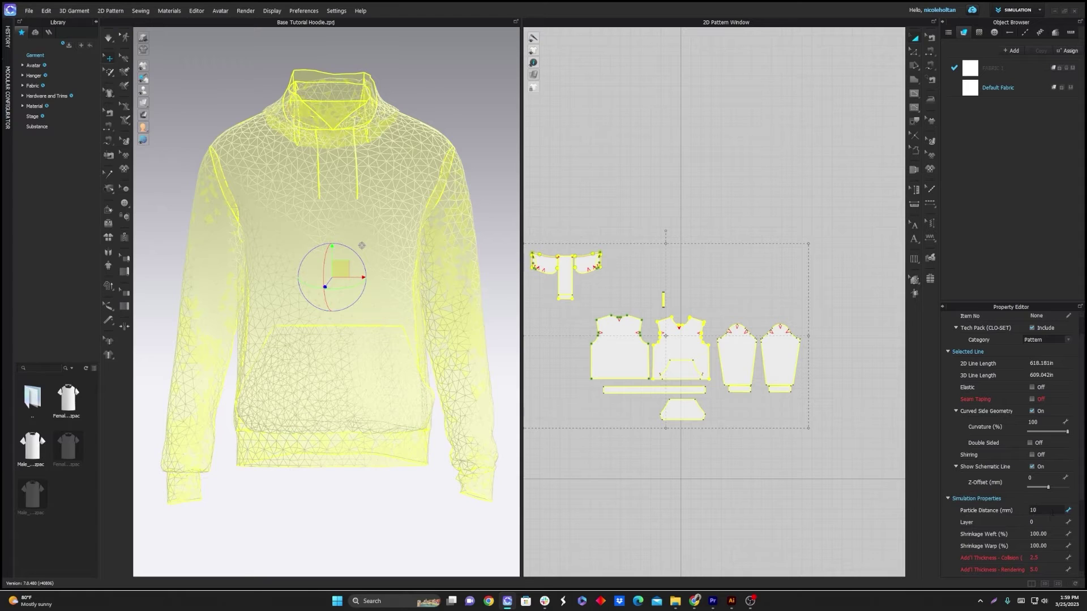
text(10)
click(498, 207)
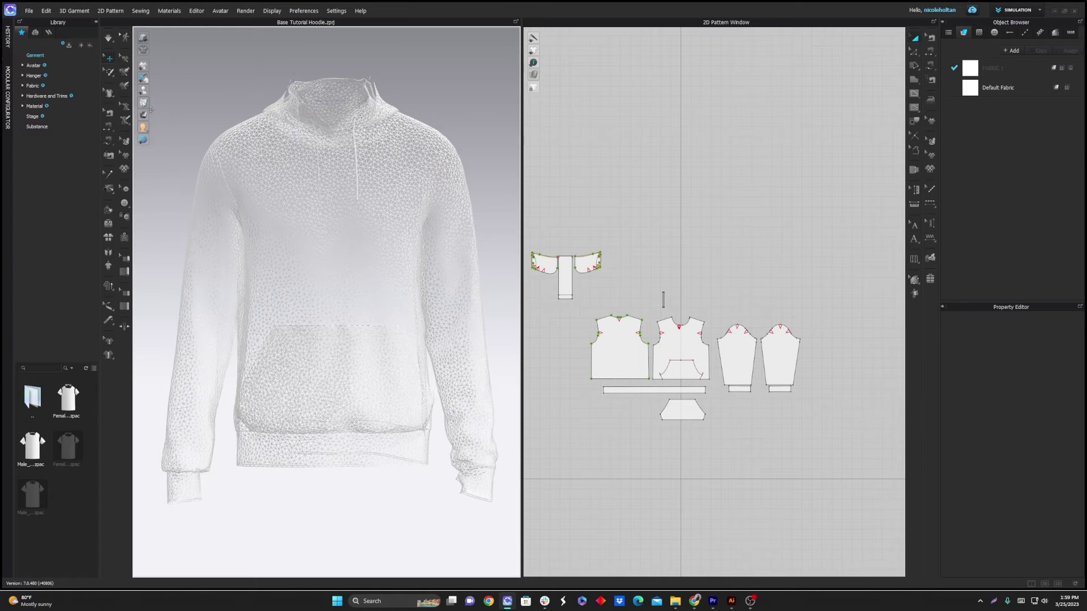
Switch the 3D hoodie from mesh display back to solid surface display
mouse_move(150, 105)
click(191, 103)
key(ctrl+a)
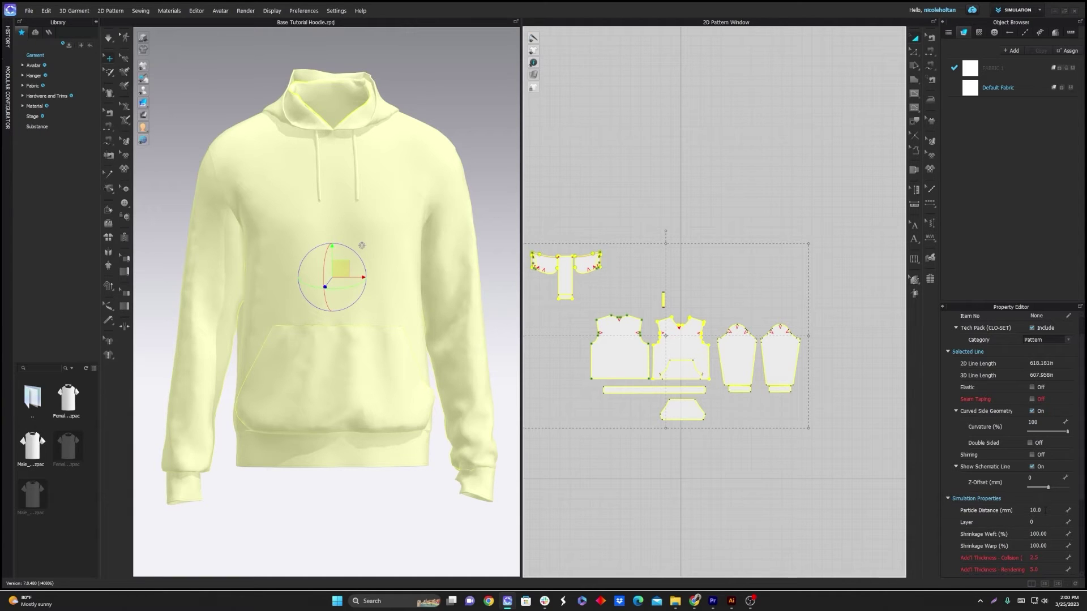
click(765, 433)
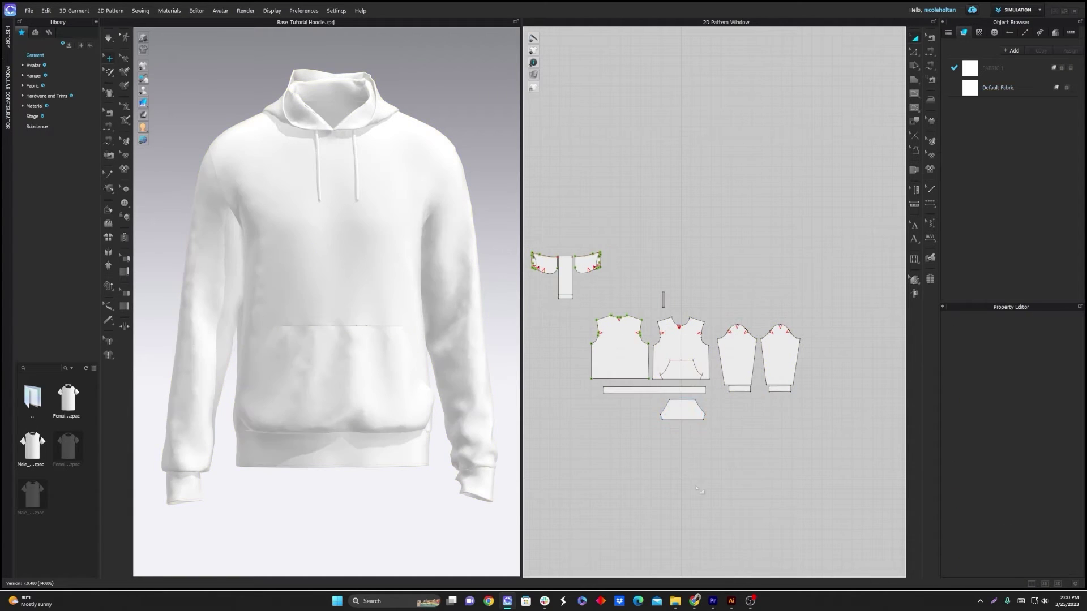
Select the pocket, drawstring, front body, sleeve and back body patterns in turn to compare their simulation and thickness properties
click(680, 409)
scroll(663, 295, up, 2)
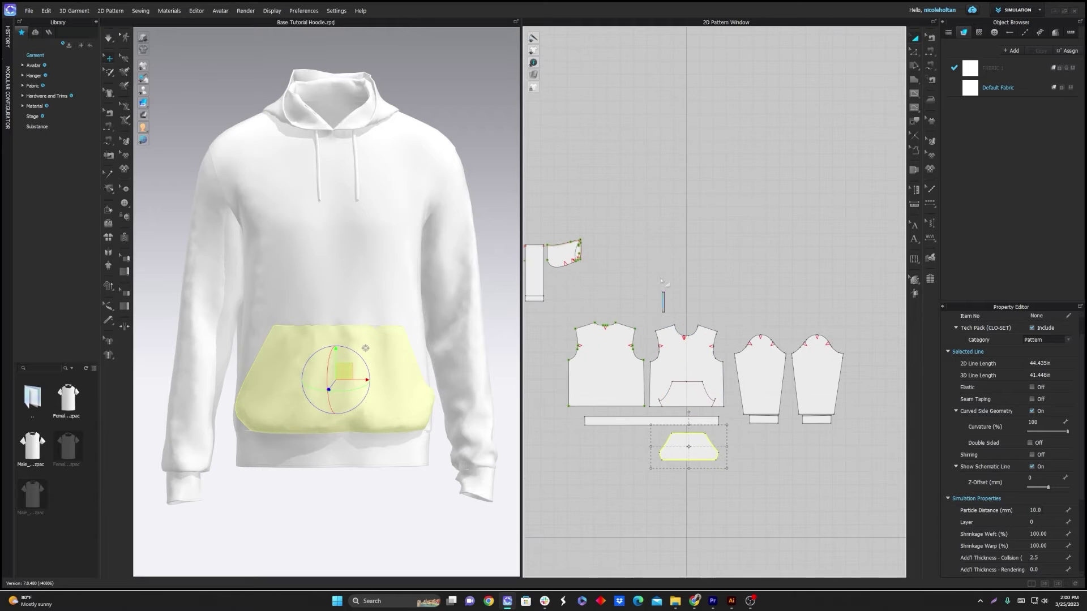
click(663, 300)
click(686, 451)
click(758, 480)
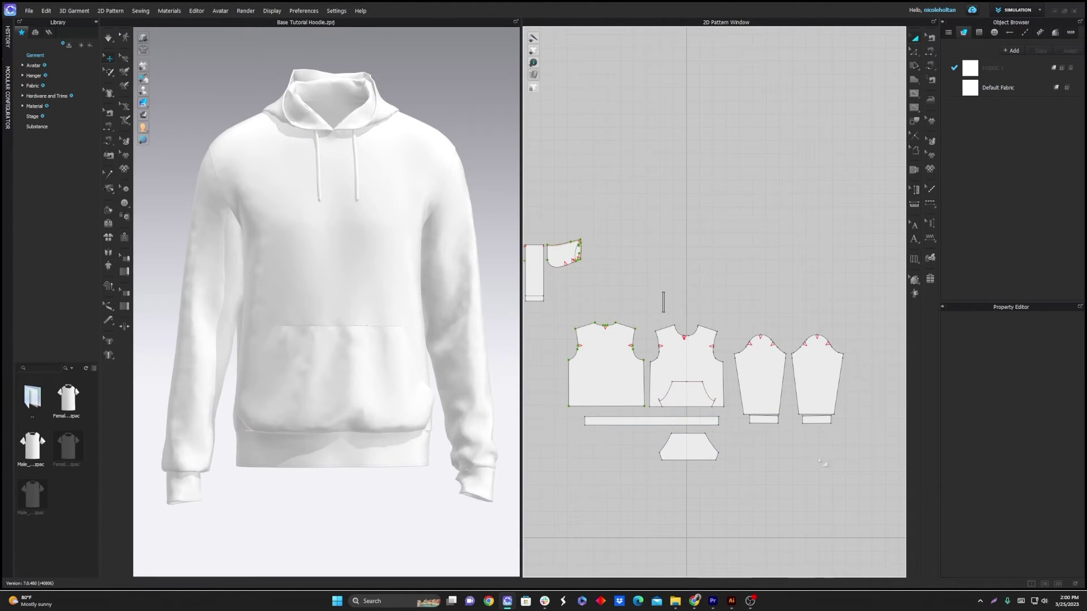
click(688, 391)
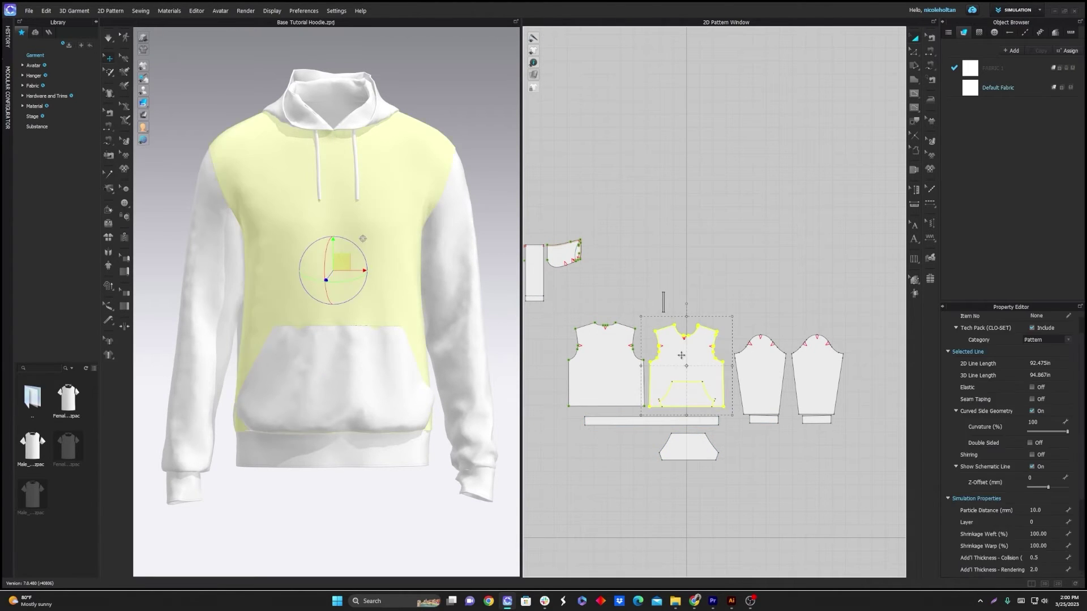
click(754, 367)
click(616, 361)
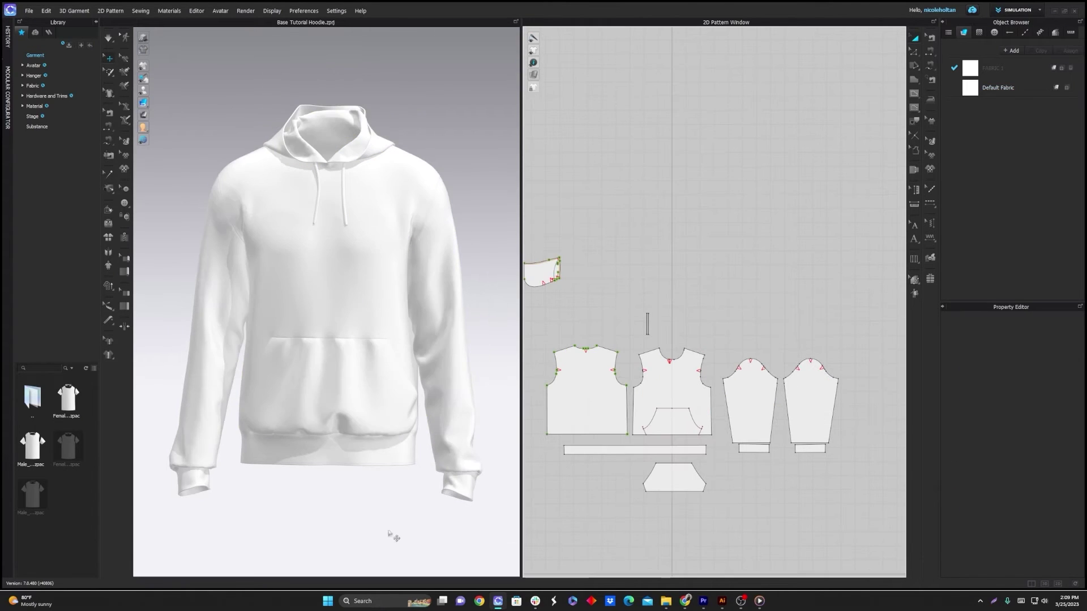
Examine the hoodie's fabric folds around the pocket, hem, sleeve and cuff up close
mouse_move(391, 534)
right_down()
mouse_move(410, 529)
mouse_move(389, 536)
right_up()
middle_drag(468, 489, 416, 426)
scroll(425, 452, up, 3)
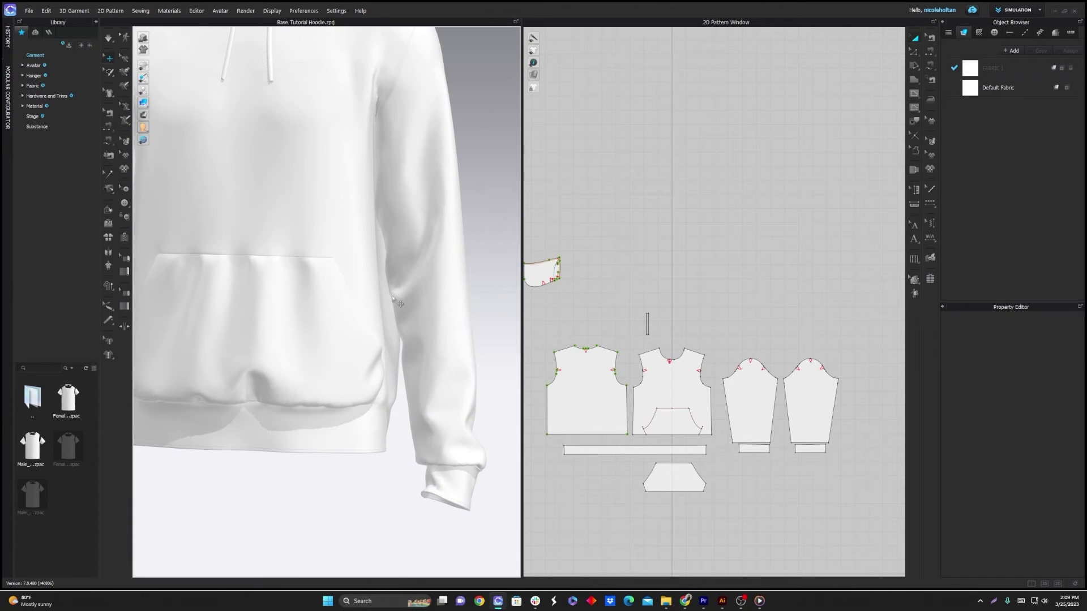
right_drag(367, 387, 354, 320)
middle_drag(353, 320, 399, 346)
scroll(379, 354, down, 3)
Set the particle distance of all patterns to 20 mm and simulate the hoodie's drape
key(ctrl+a)
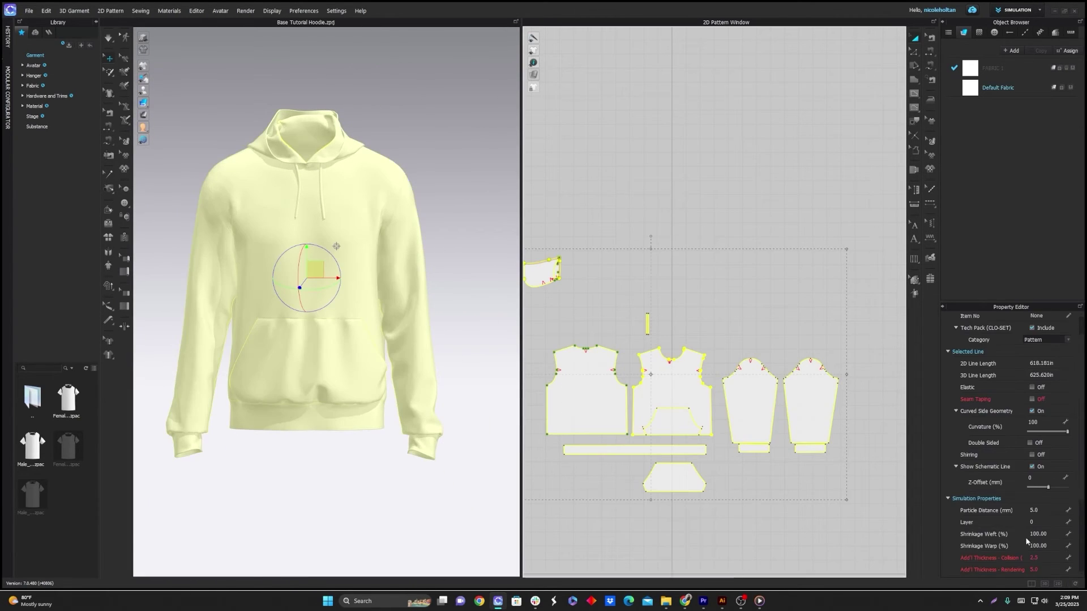
click(1045, 510)
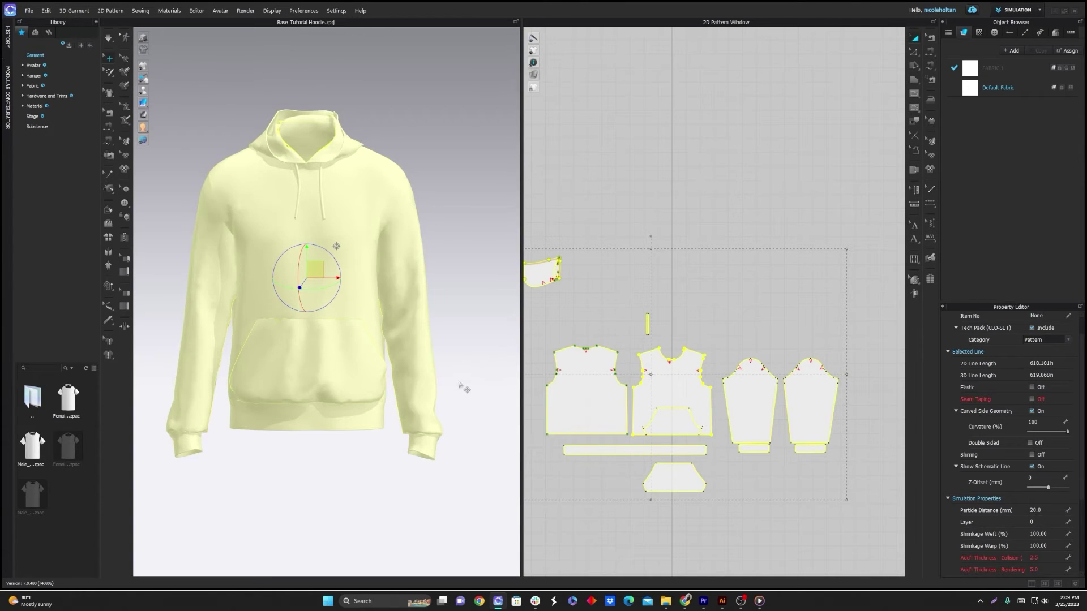
click(446, 347)
middle_drag(446, 347, 472, 375)
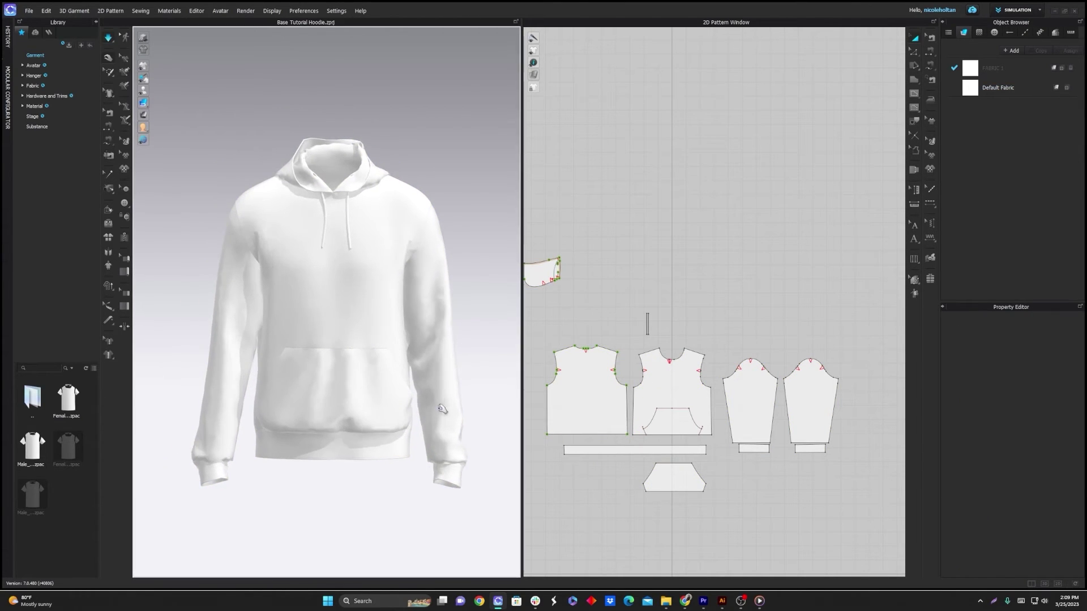
right_drag(429, 493, 405, 483)
scroll(705, 468, down, 1)
key(ctrl+a)
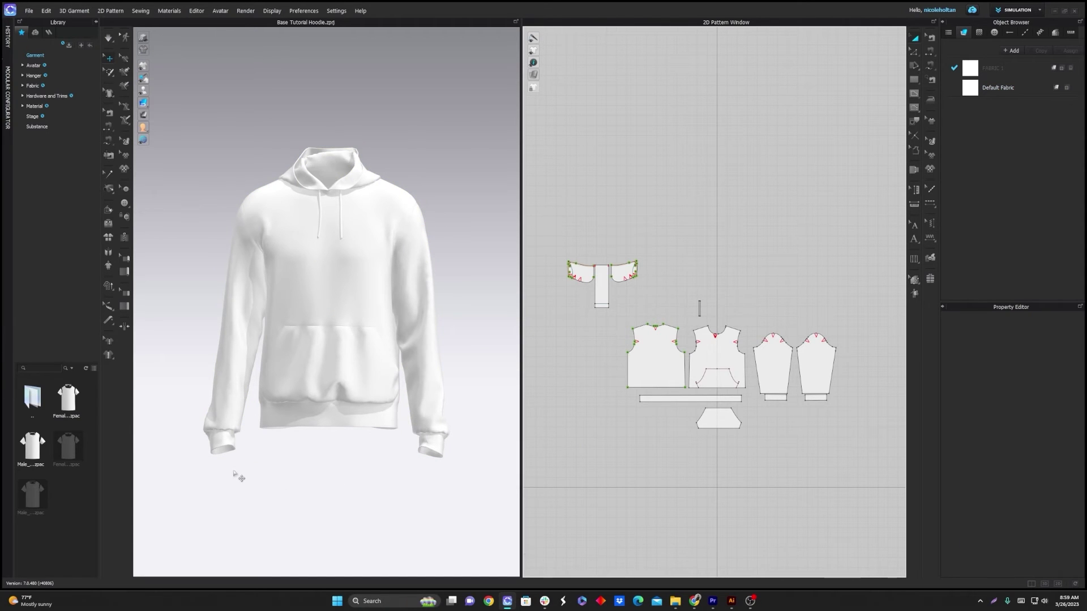
Draw a large rectangle pattern, about 233 in around its outline, in the empty area above the body and sleeve patterns
mouse_move(243, 475)
right_down()
mouse_move(257, 456)
mouse_move(235, 469)
mouse_move(253, 473)
right_up()
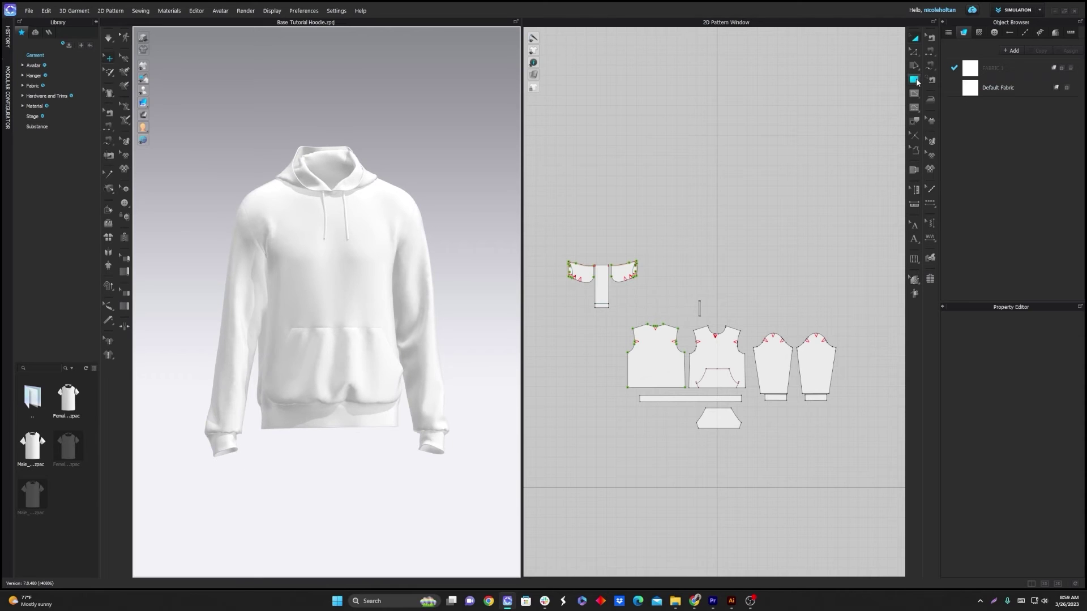
click(918, 82)
drag(694, 120, 854, 257)
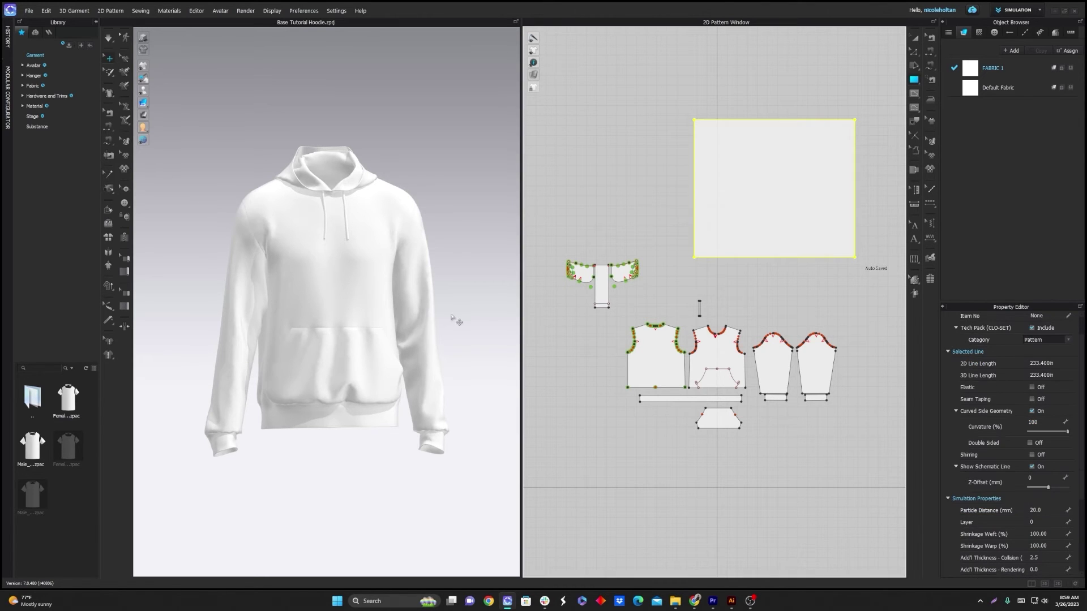
mouse_move(453, 317)
right_down()
mouse_move(420, 308)
mouse_move(441, 315)
right_up()
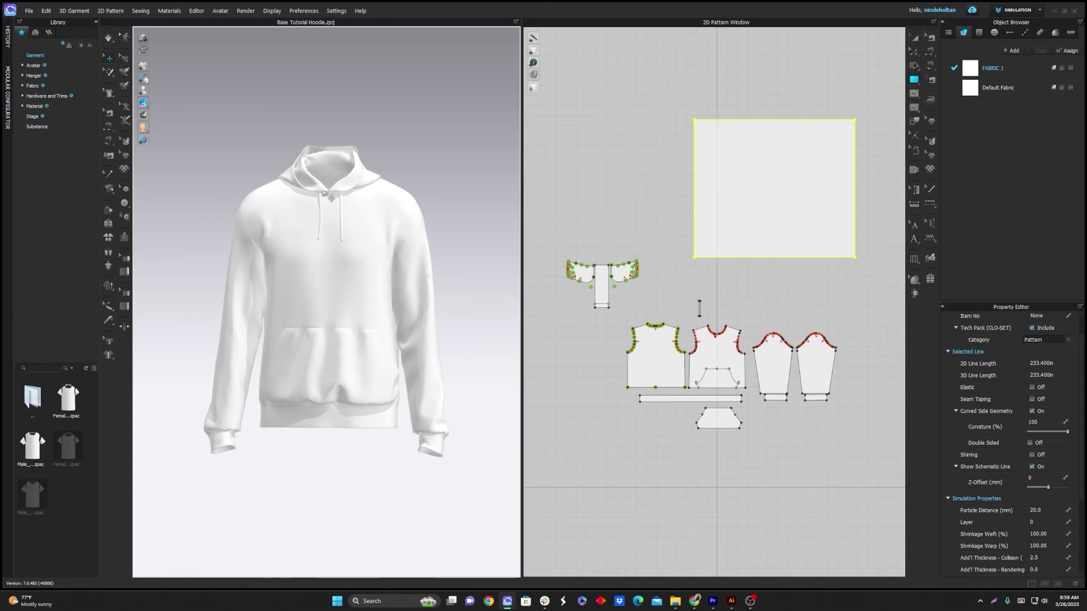
Place the image file "ecomm 6" from the VC Class folder as a graphic on the large rectangle pattern
click(124, 169)
click(296, 196)
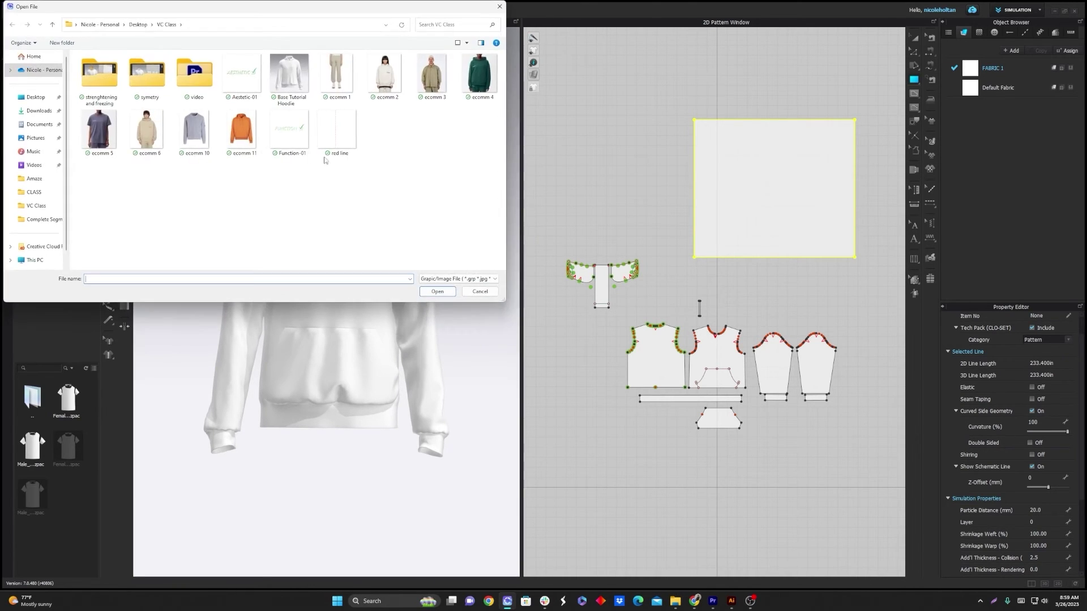
double_click(154, 133)
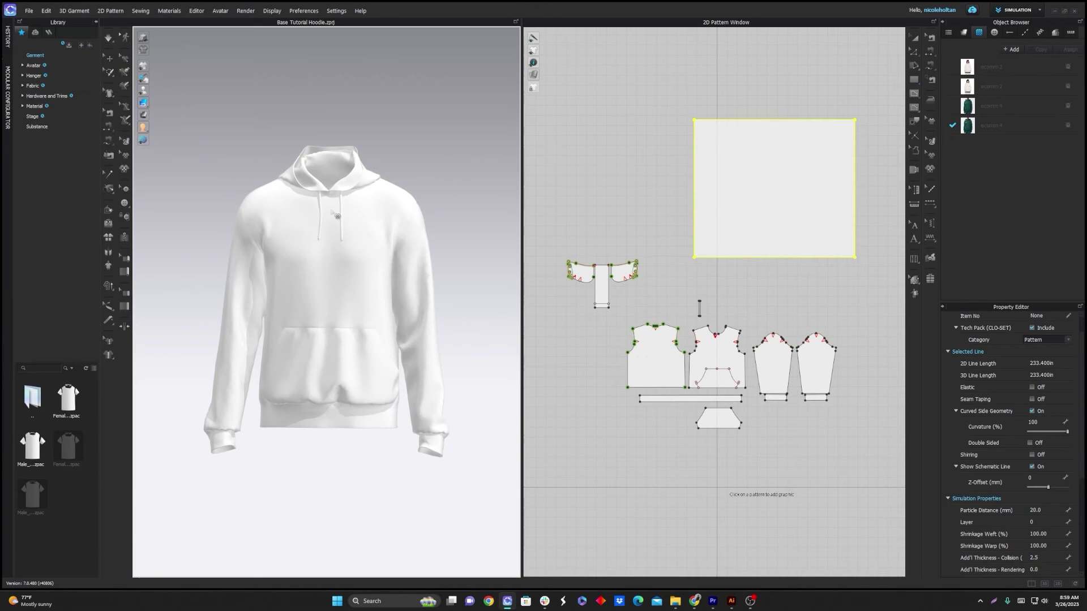
click(761, 182)
click(521, 355)
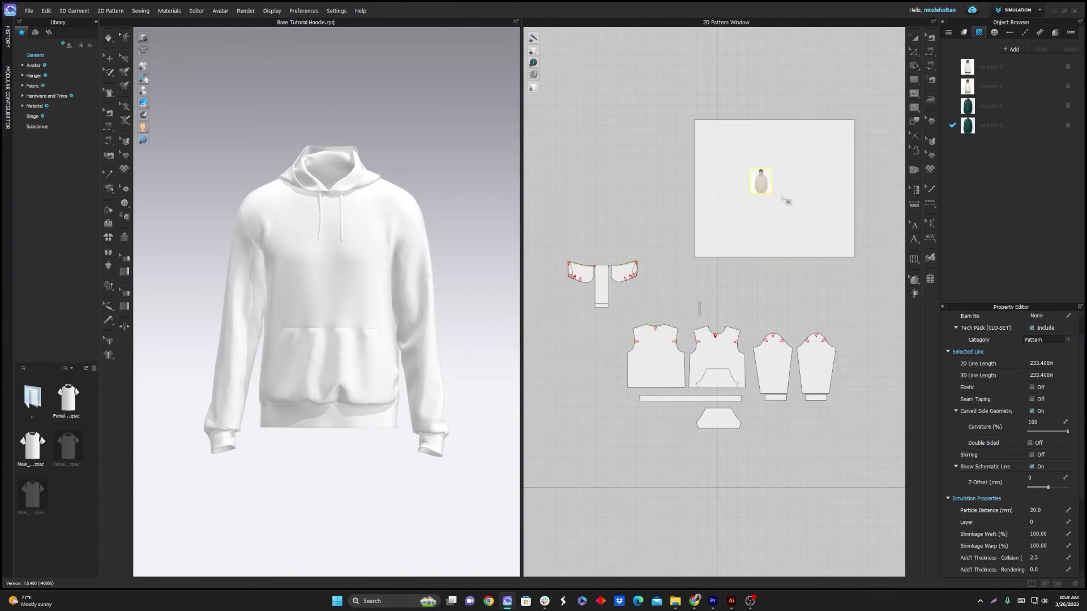
Enlarge the reference hoodie graphic until it nearly fills the height of the rectangle pattern, keeping it inside the edges
drag(797, 223, 783, 198)
click(771, 102)
scroll(784, 210, up, 2)
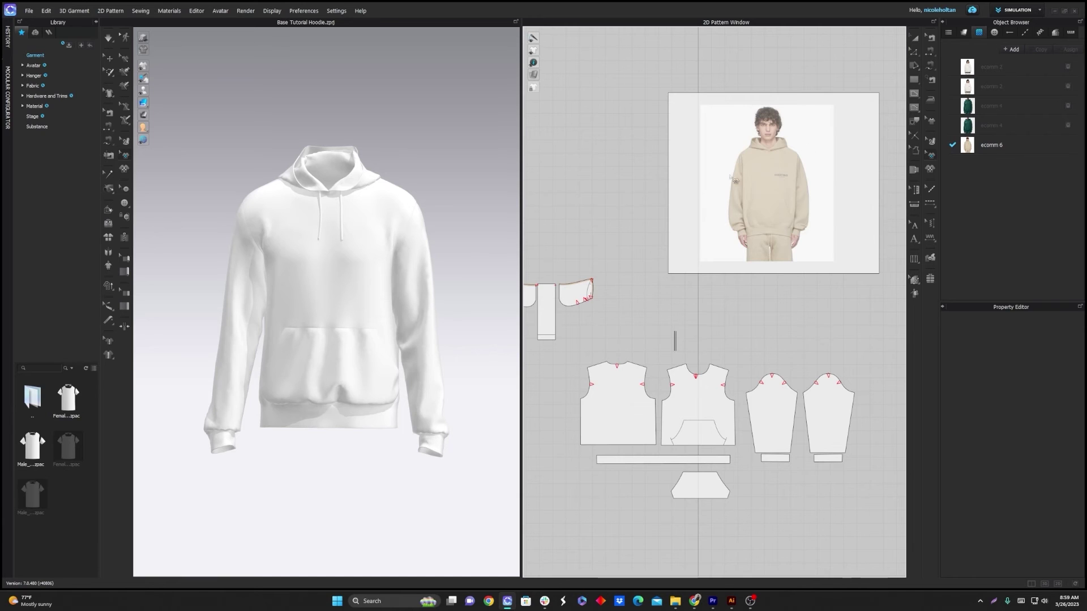
scroll(765, 201, up, 3)
scroll(782, 206, up, 4)
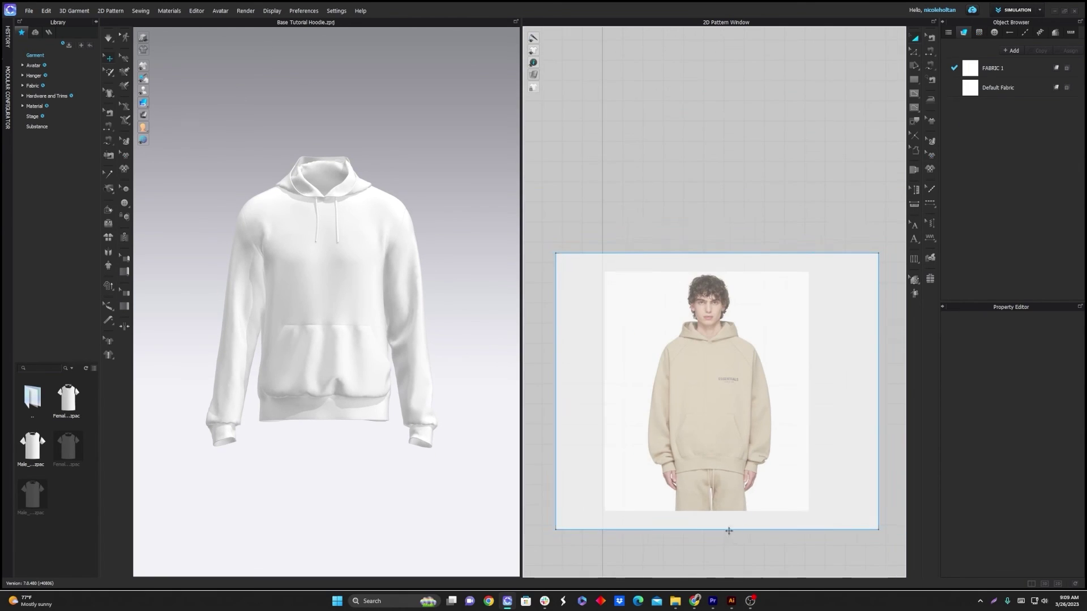
Examine the back body, the front body and all the hoodie patterns by selecting them for comparison with the reference photo
middle_drag(730, 513, 793, 346)
scroll(668, 538, down, 1)
middle_drag(685, 522, 731, 368)
scroll(747, 496, down, 1)
right_drag(746, 496, 736, 447)
click(629, 363)
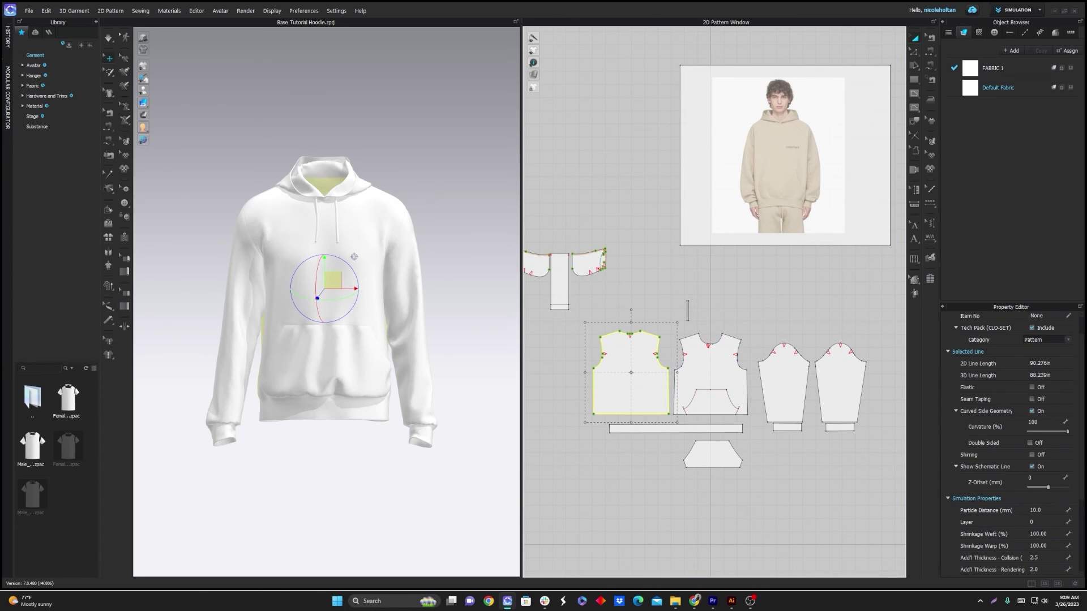
click(354, 257)
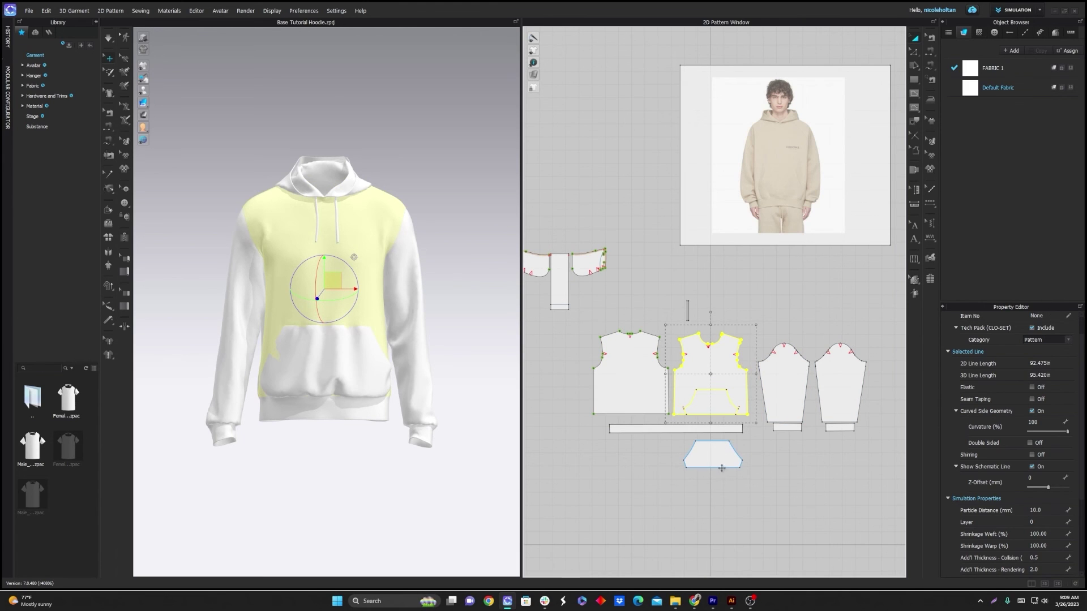
click(873, 501)
drag(873, 501, 512, 213)
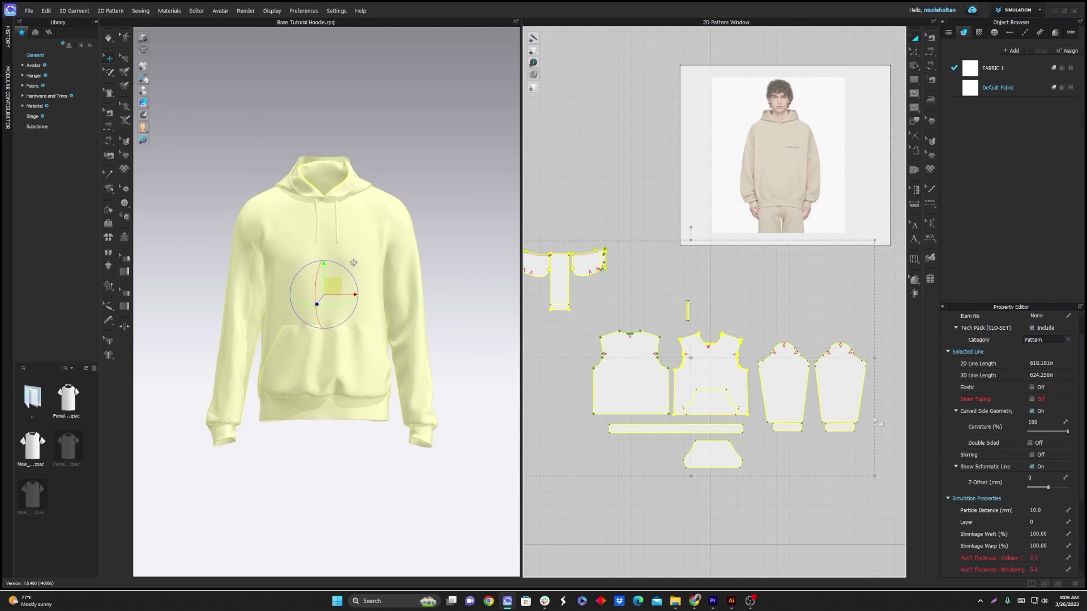
click(850, 521)
Delete the large rectangle pattern holding the reference hoodie photo, leaving only the garment patterns in the 2D workspace
middle_drag(790, 155, 704, 262)
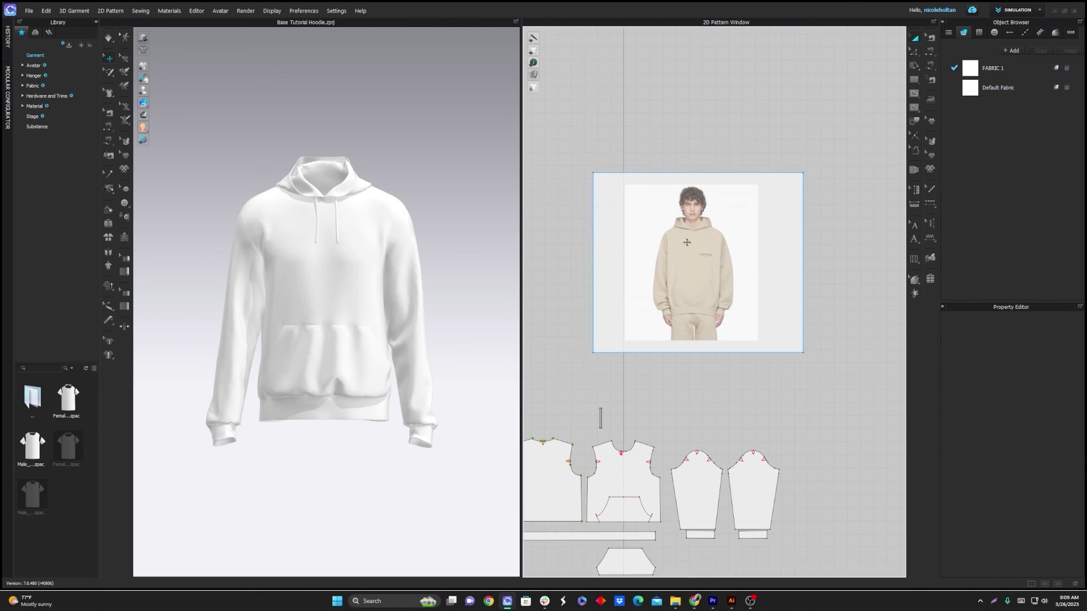
click(723, 259)
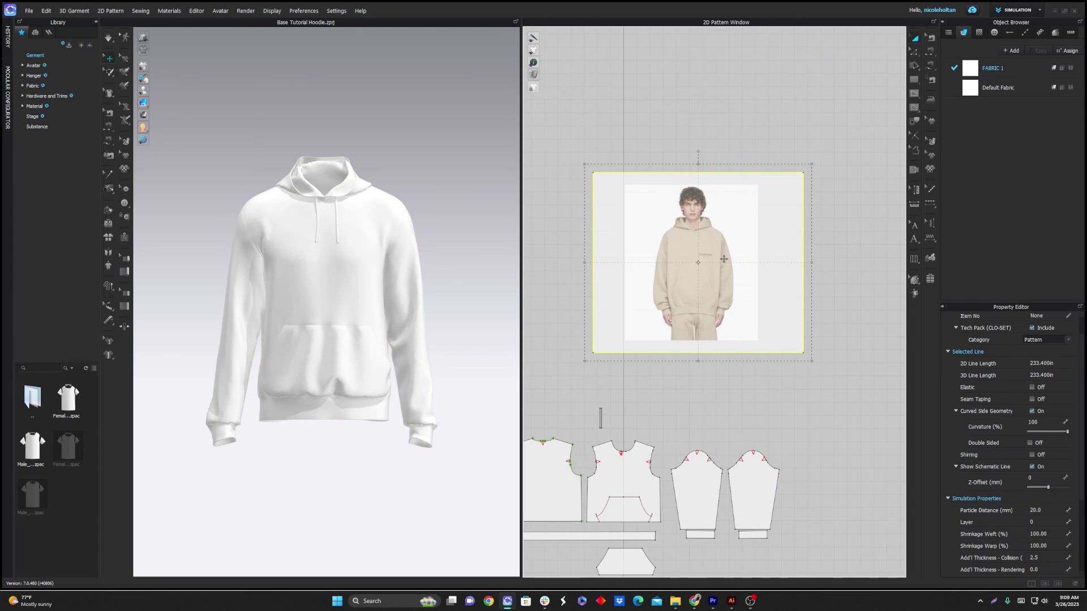
click(681, 419)
key(Delete)
middle_drag(664, 514, 745, 346)
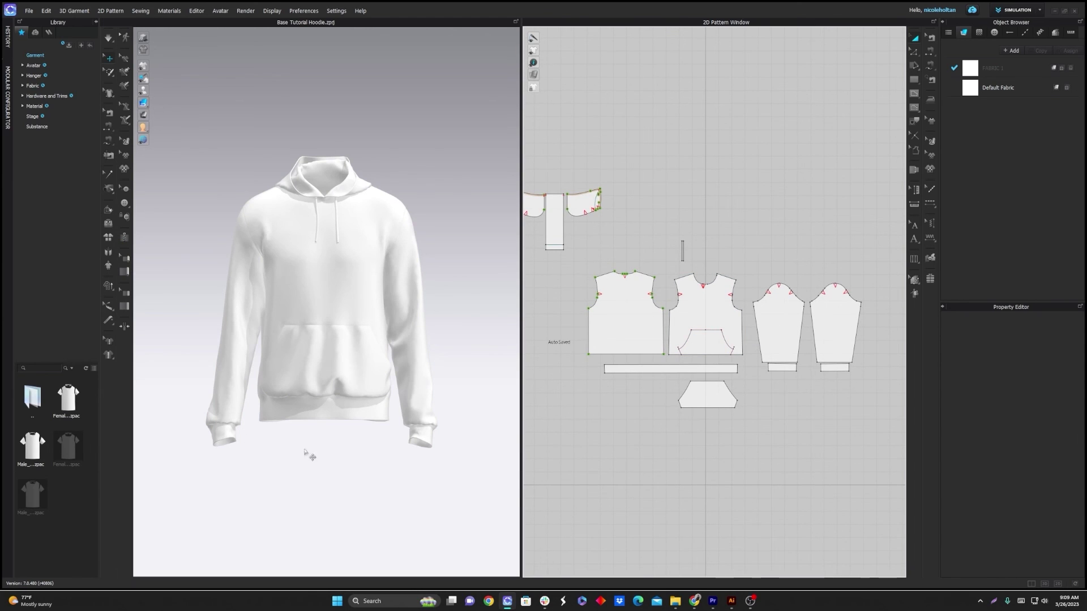
right_drag(418, 470, 524, 479)
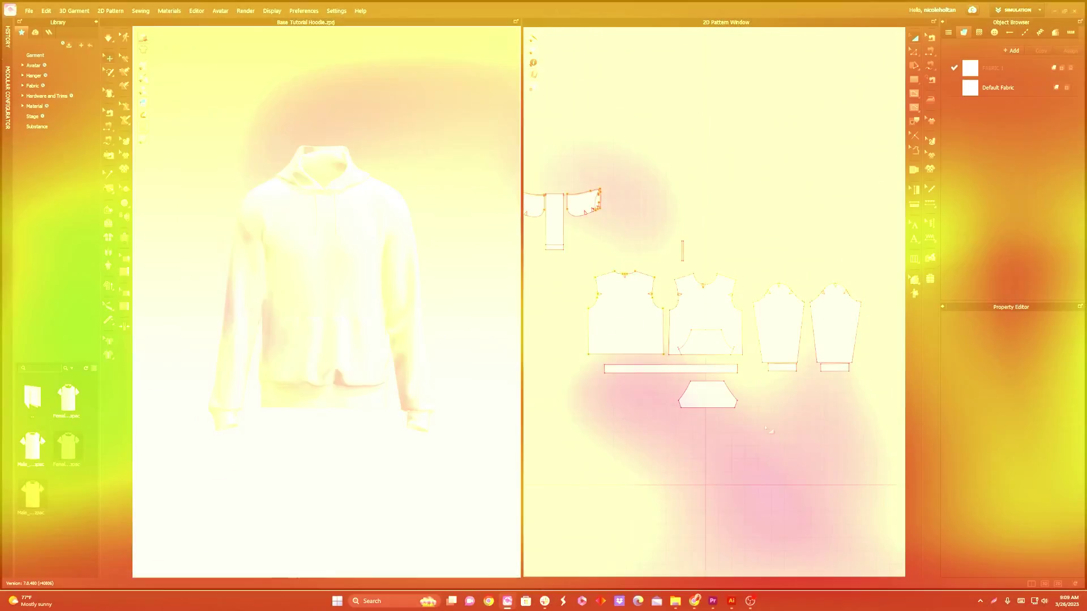